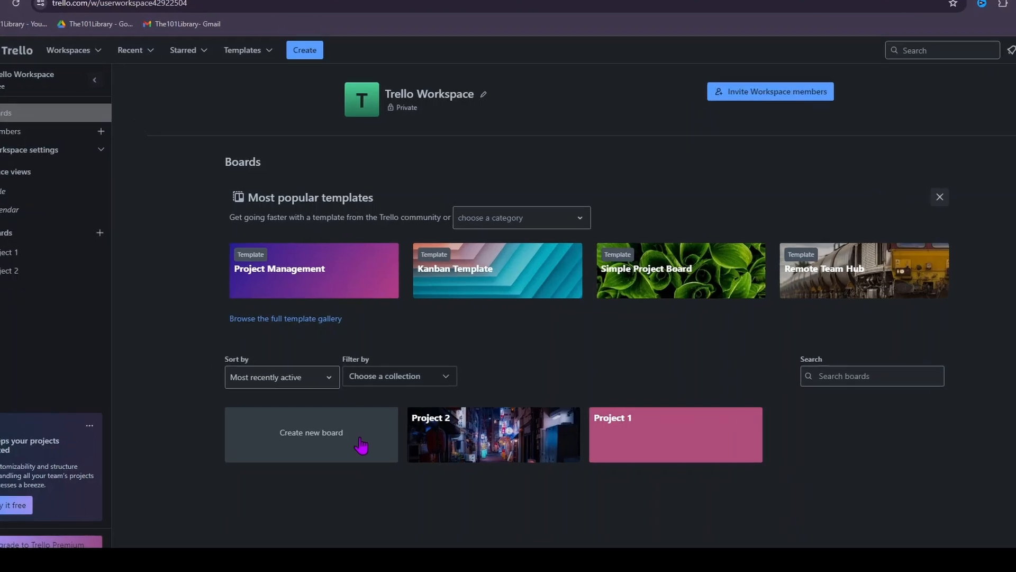
Create a private board titled "Content Creation Workflow" with the neon-lit night street photo as its background.
left_click(286, 432)
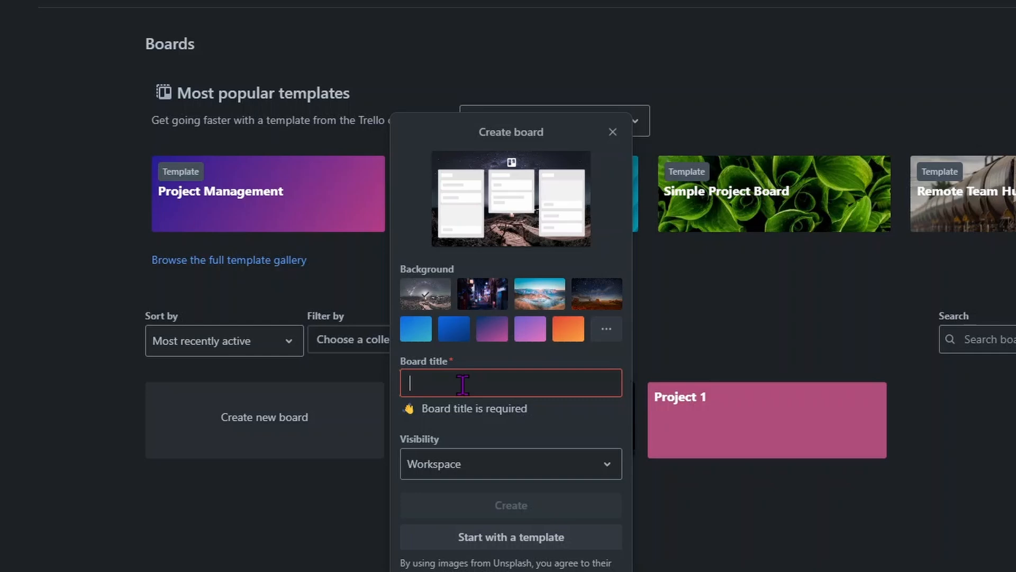
type("Content Creation Workflow")
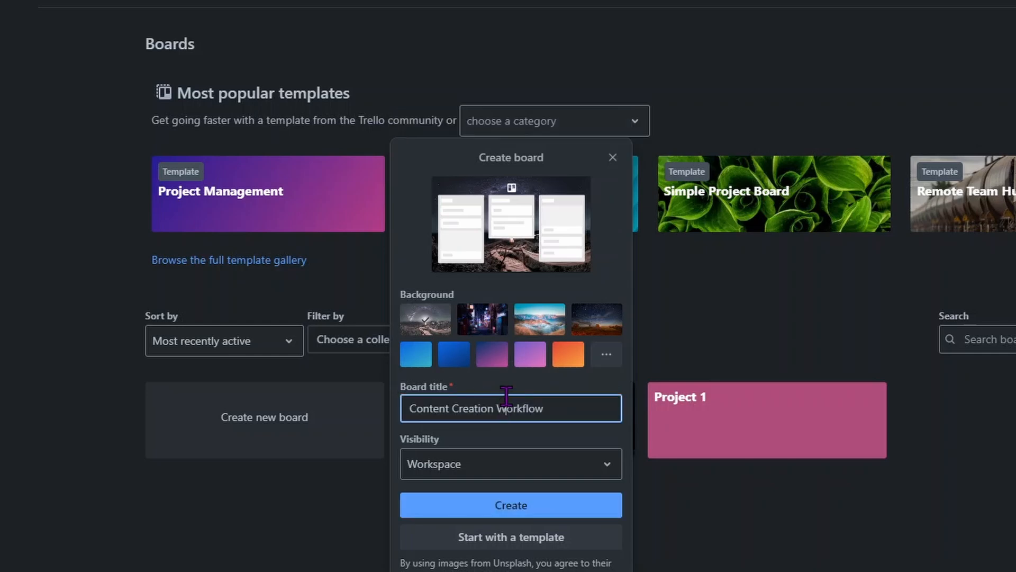
left_click(484, 331)
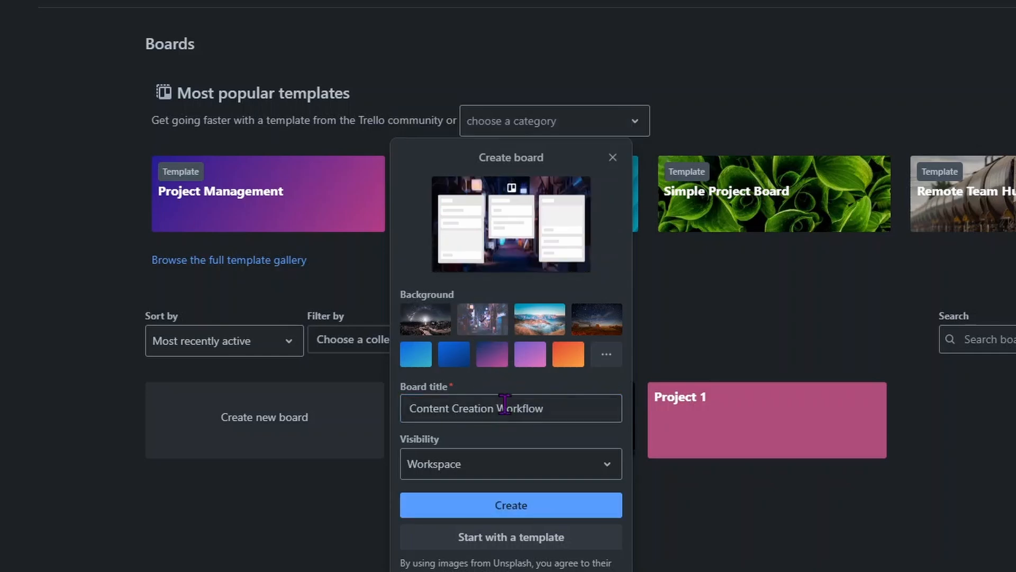
left_click(518, 476)
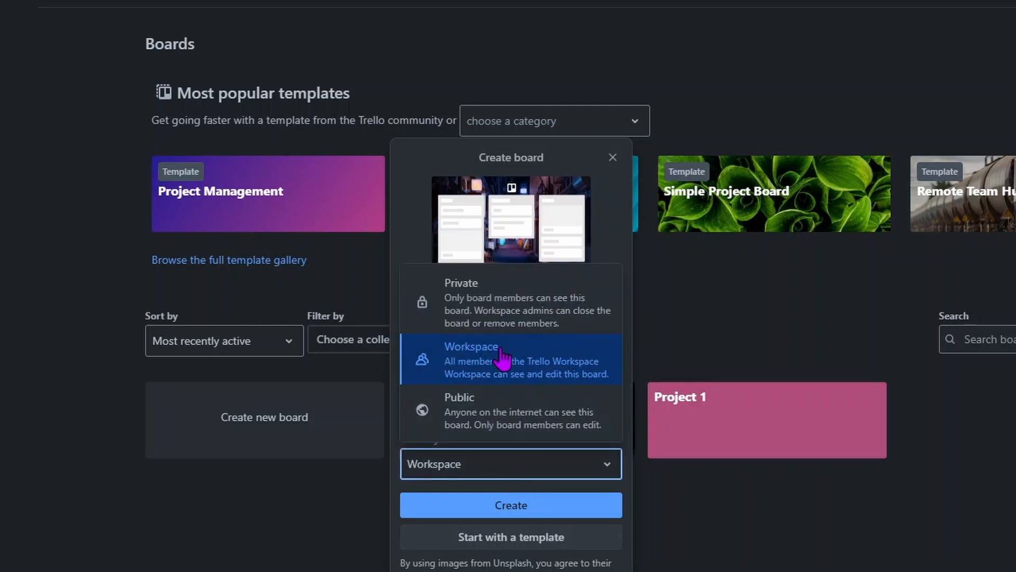
left_click(493, 294)
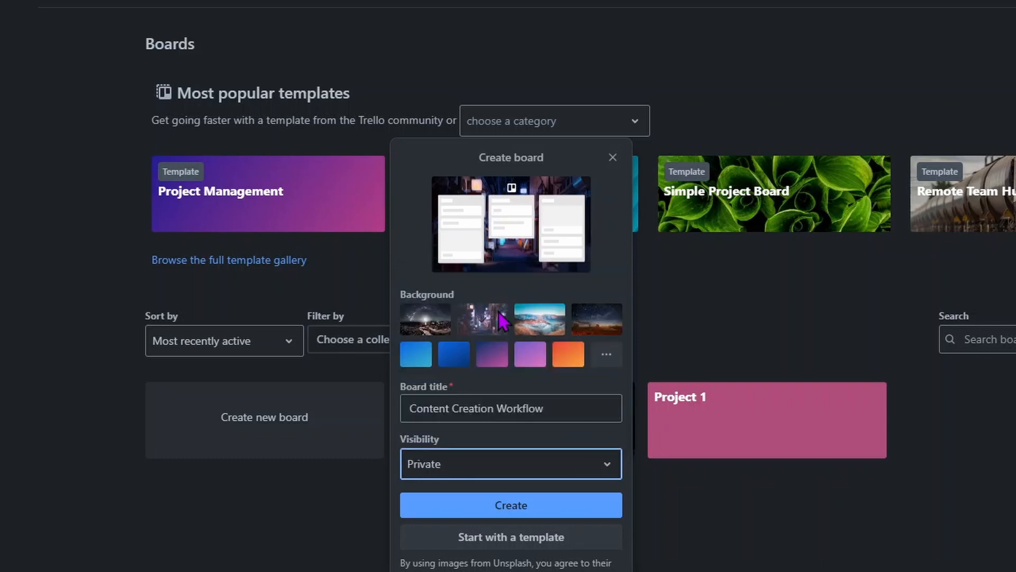
left_click(523, 510)
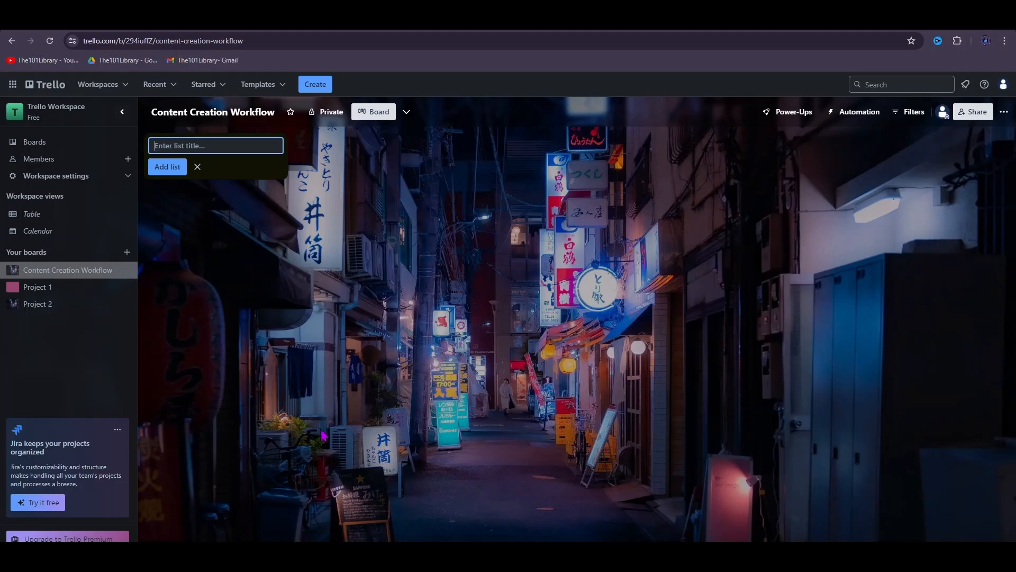
Add four lists to the board named "ideas", "In Progress", "Editing" and "Published".
type("ideas")
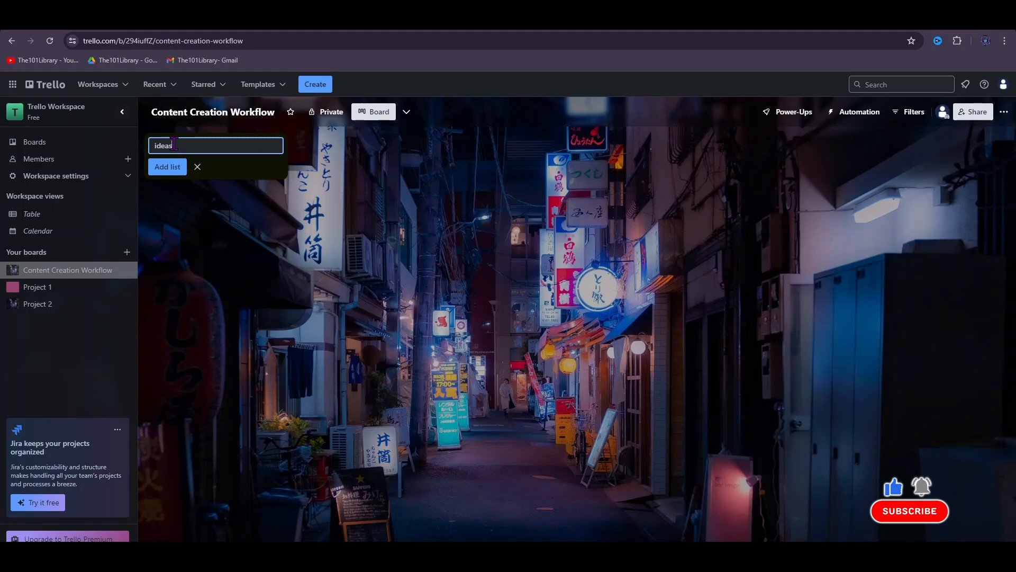
key("Return")
type("In Progress")
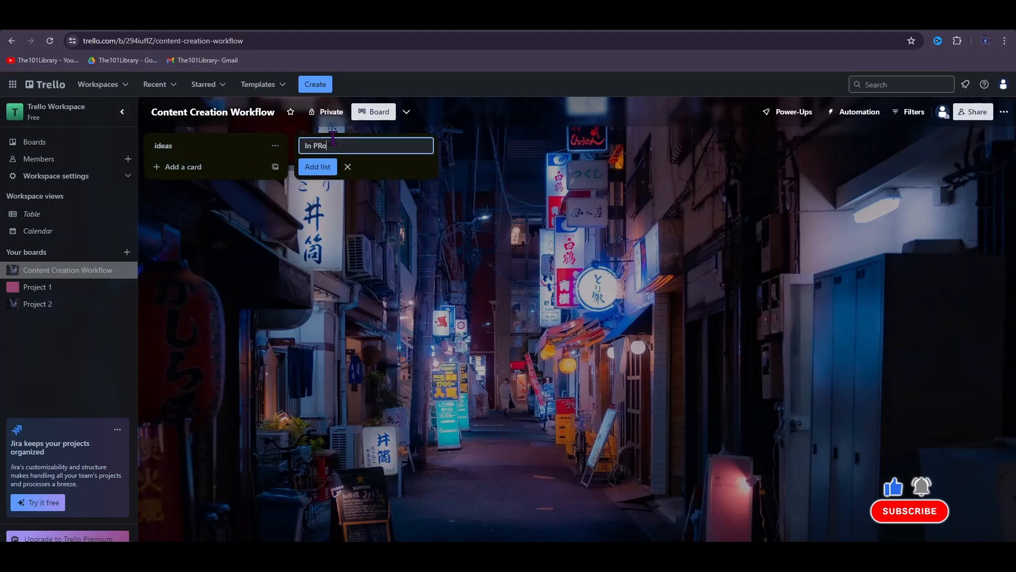
key("Return")
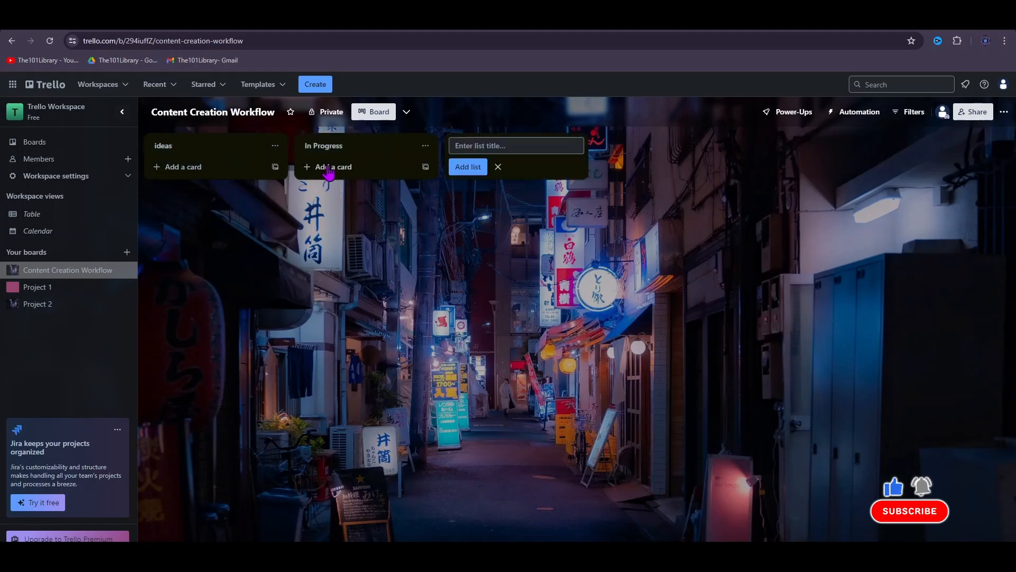
type("Editing")
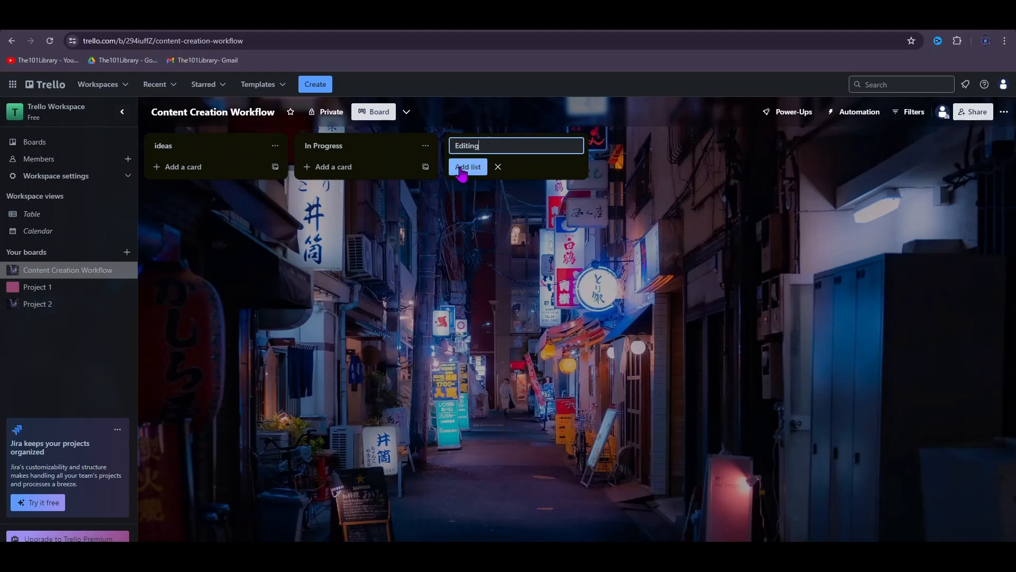
left_click(461, 166)
type("Published")
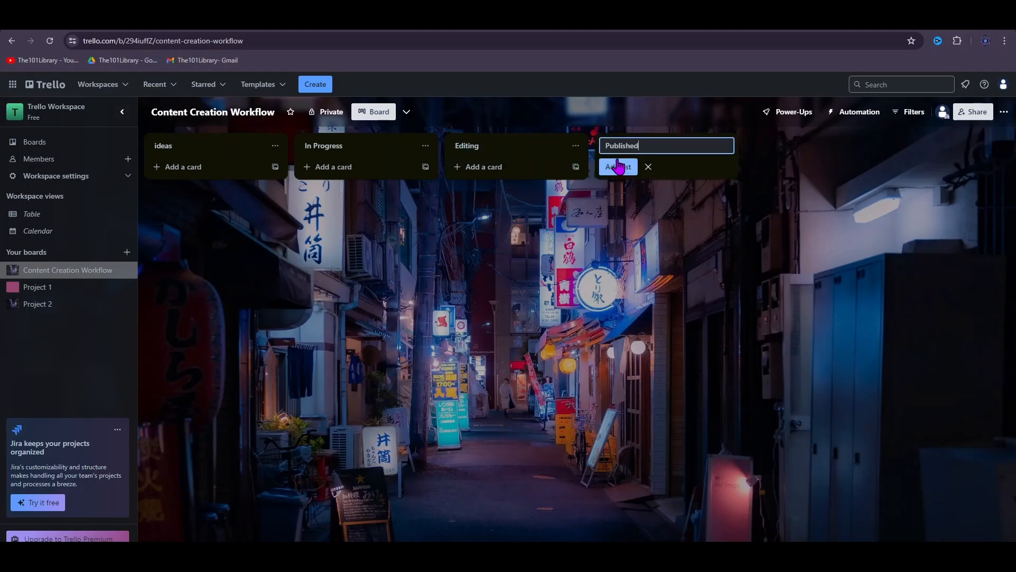
left_click(619, 167)
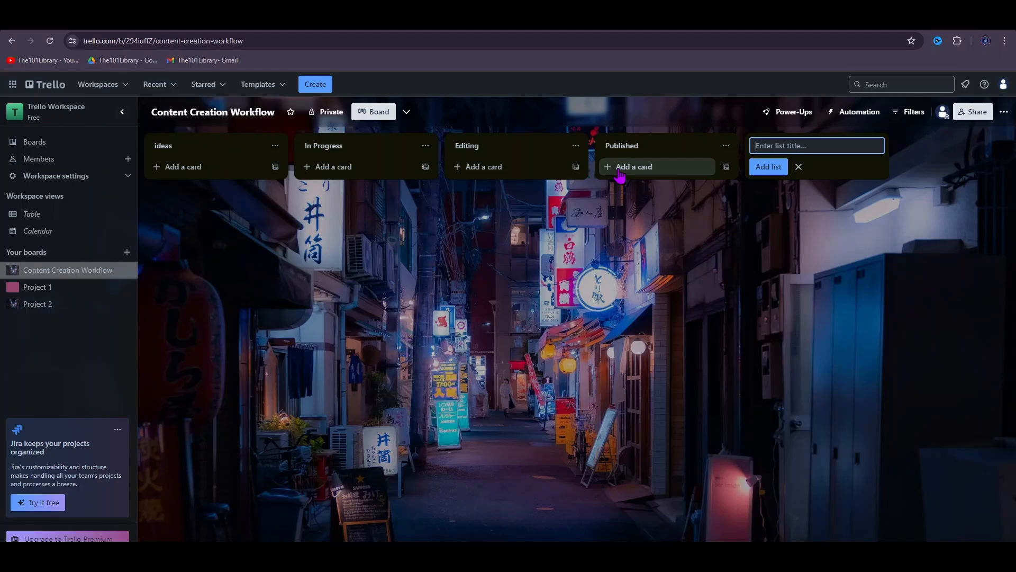
Add a card titled "5 Tips for better Time Management" to the ideas list.
left_click(175, 167)
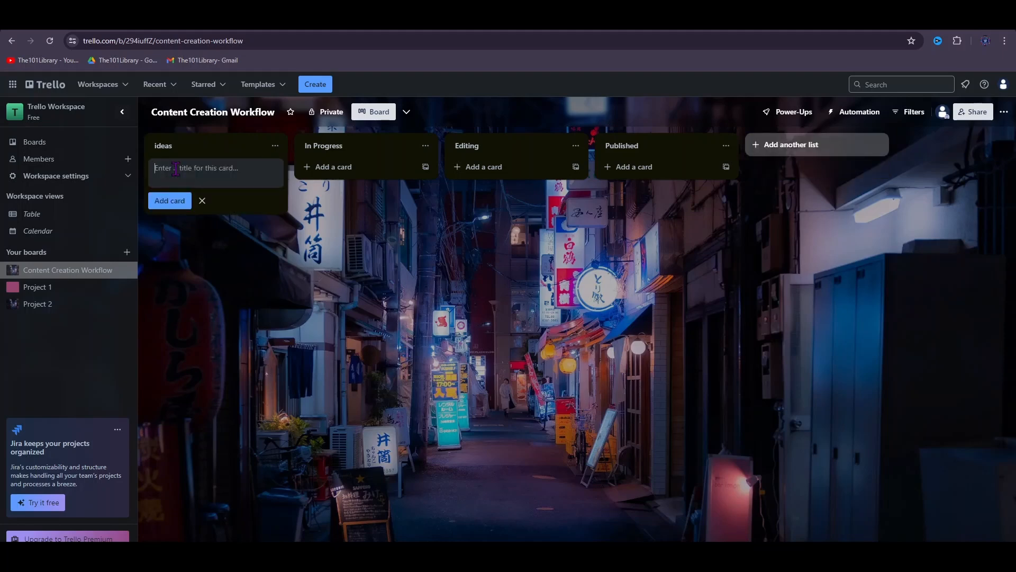
type("5 Tips for better Time Management")
left_click(171, 201)
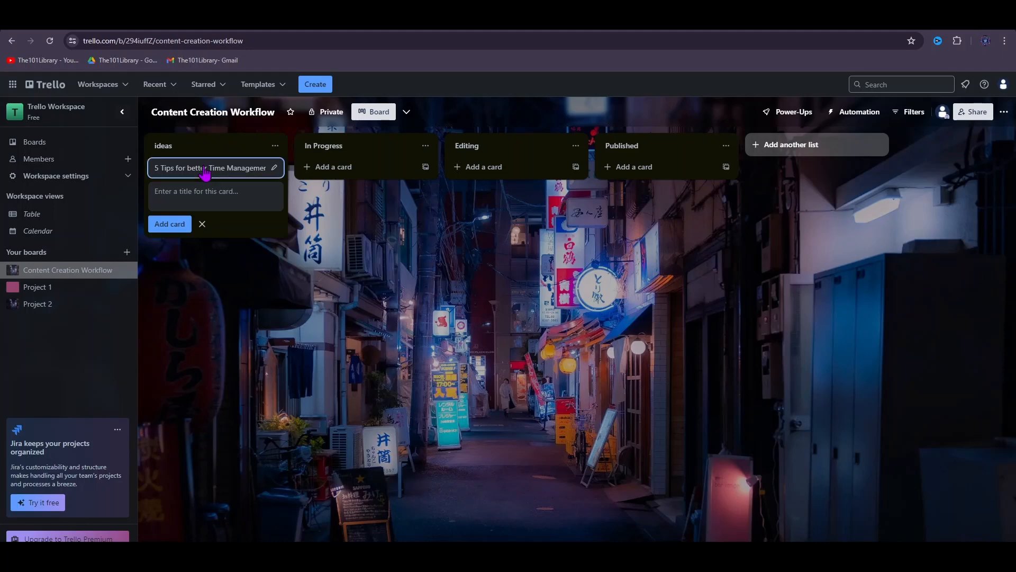
mouse_move(207, 170)
left_mouse_down()
mouse_move(633, 171)
mouse_move(193, 169)
left_mouse_up()
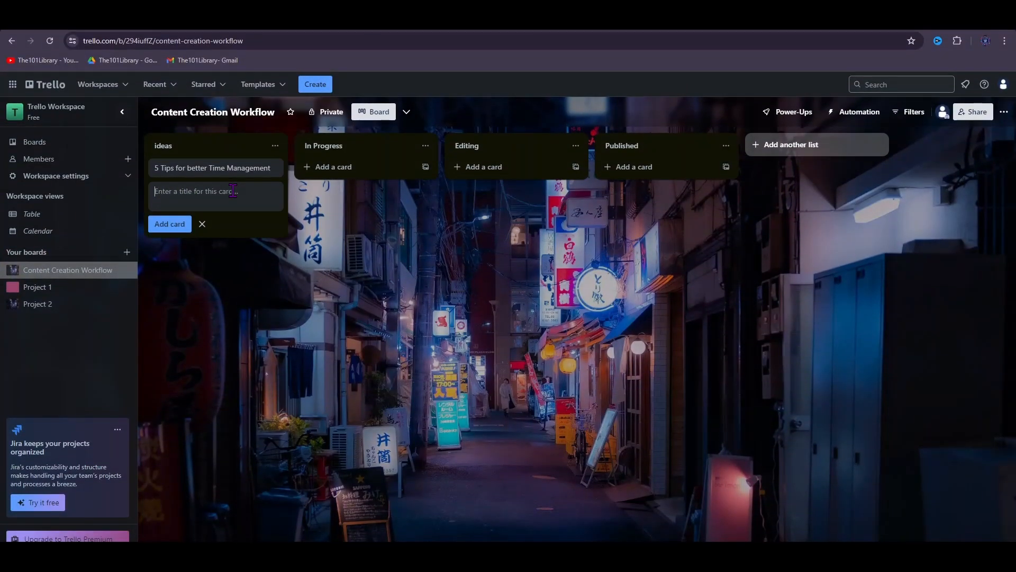
Open the "5 Tips for better Time Management" card and view the members who can be assigned to it.
left_click(211, 169)
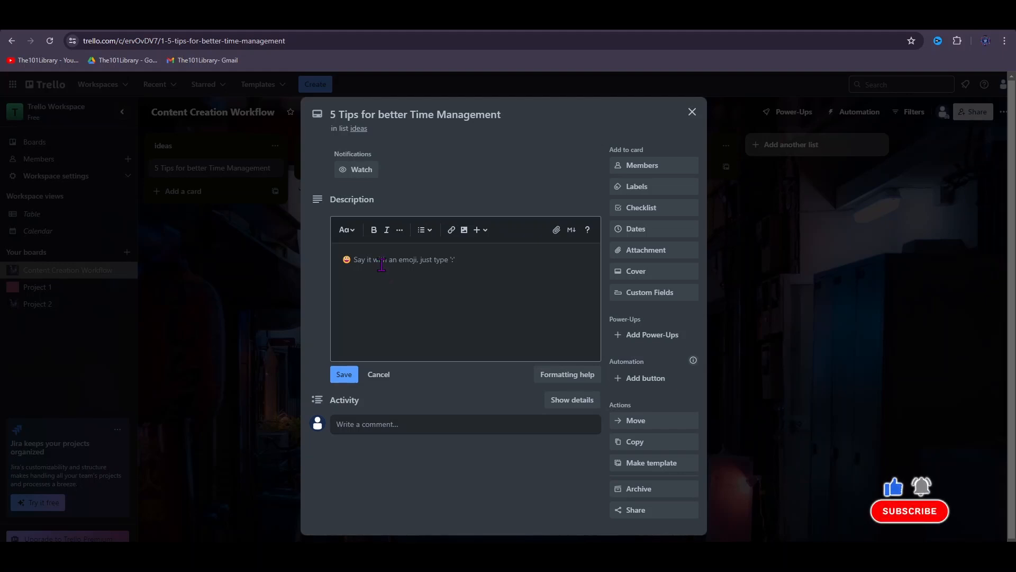
left_click(629, 166)
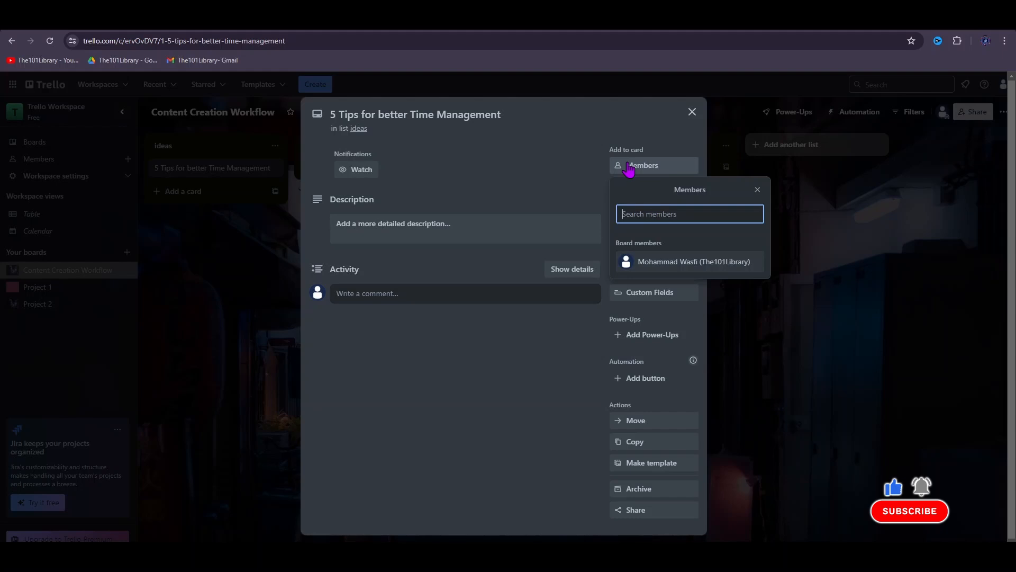
left_click(610, 197)
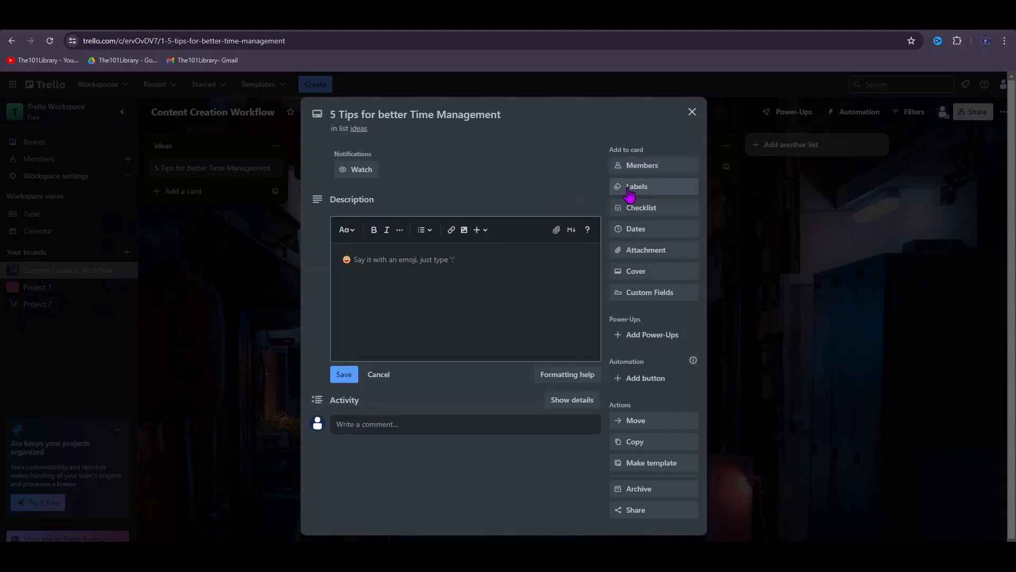
Title the green label "Productivity" and apply it to the card.
left_click(630, 190)
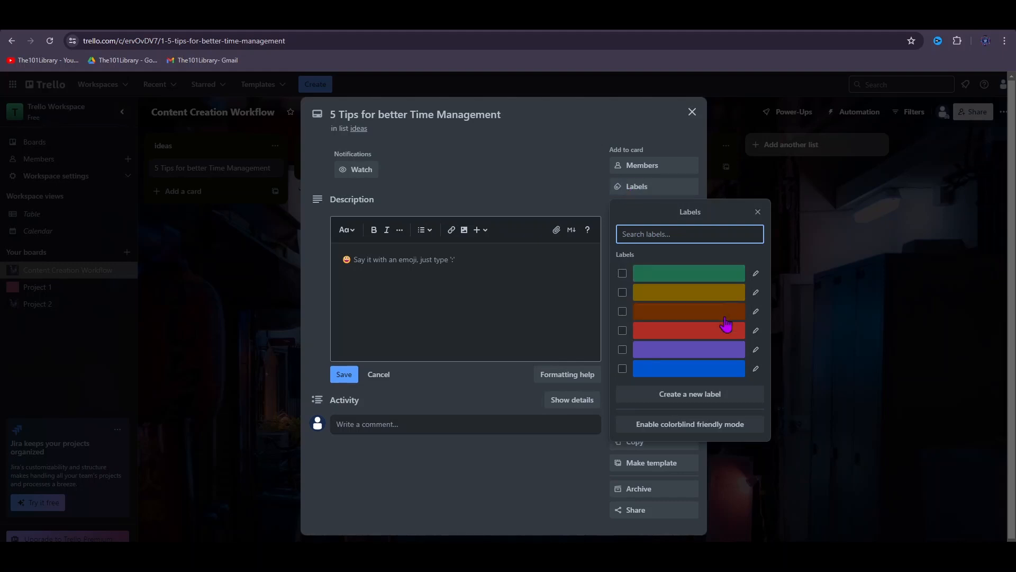
left_click(757, 275)
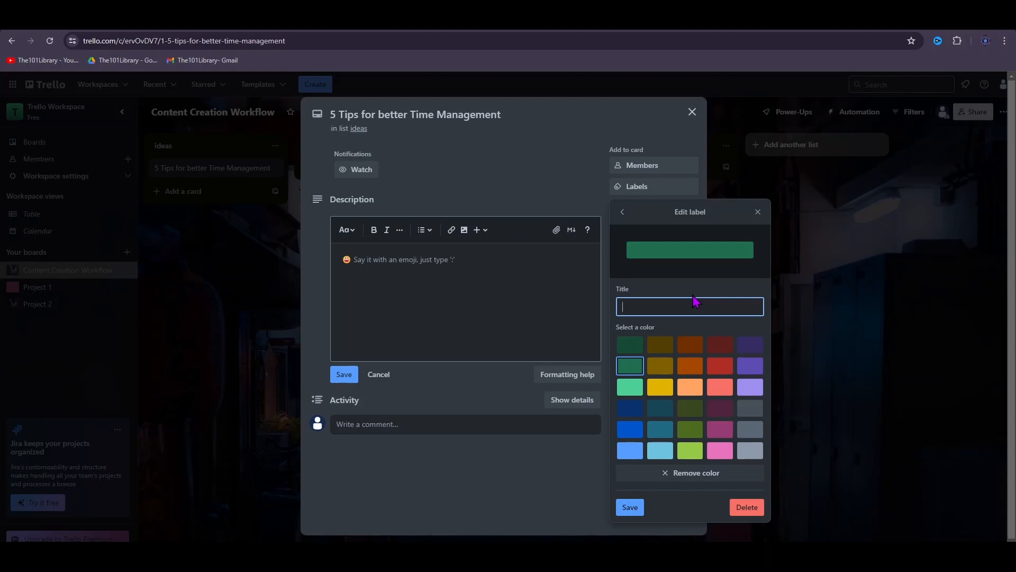
type("Productivity")
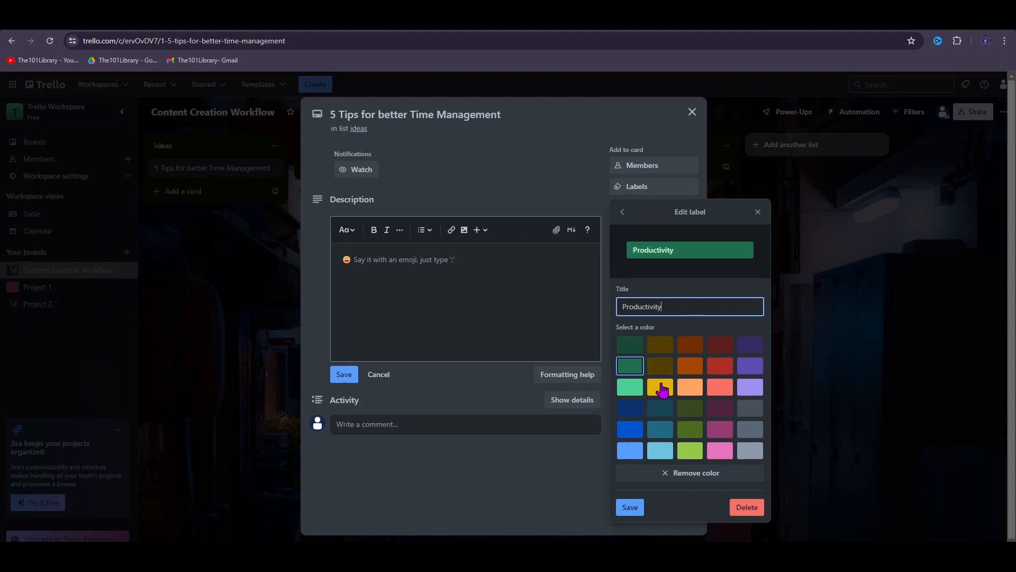
left_click(635, 513)
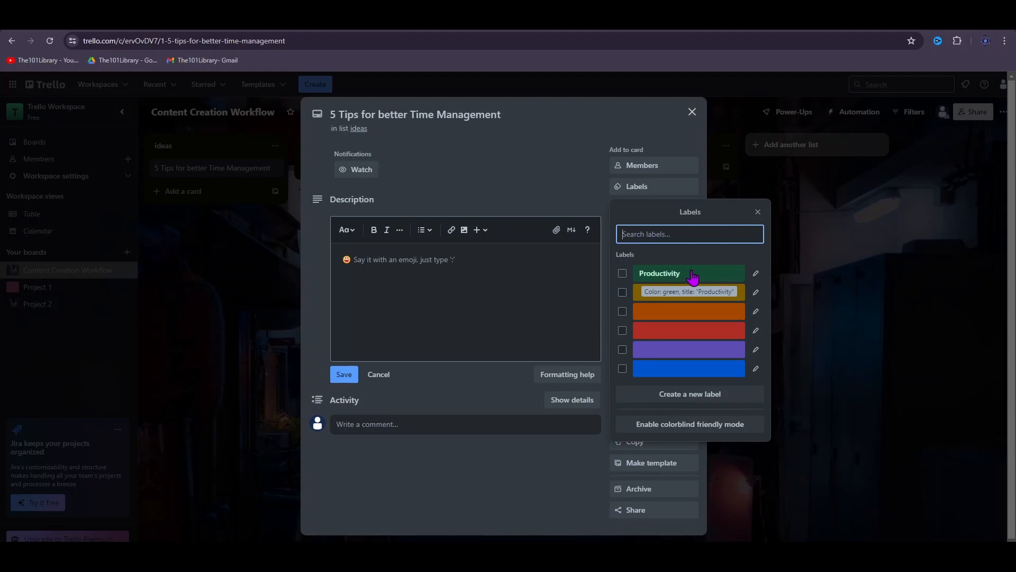
left_click(622, 274)
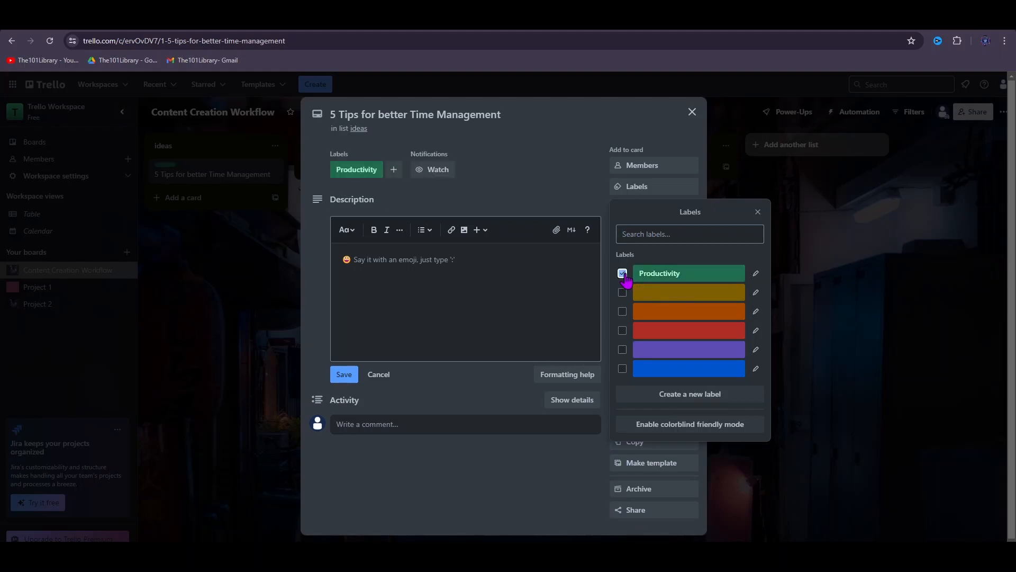
left_click(758, 212)
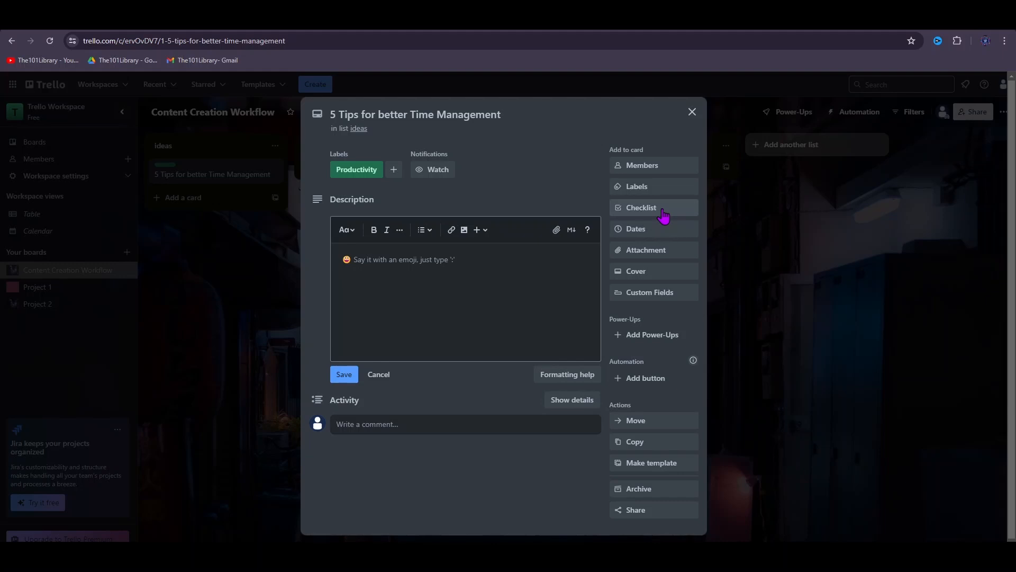
Add a checklist titled "Tasks" with the items Task 1, Task 2 and Task 3, and mark Task 1 as complete.
left_click(662, 210)
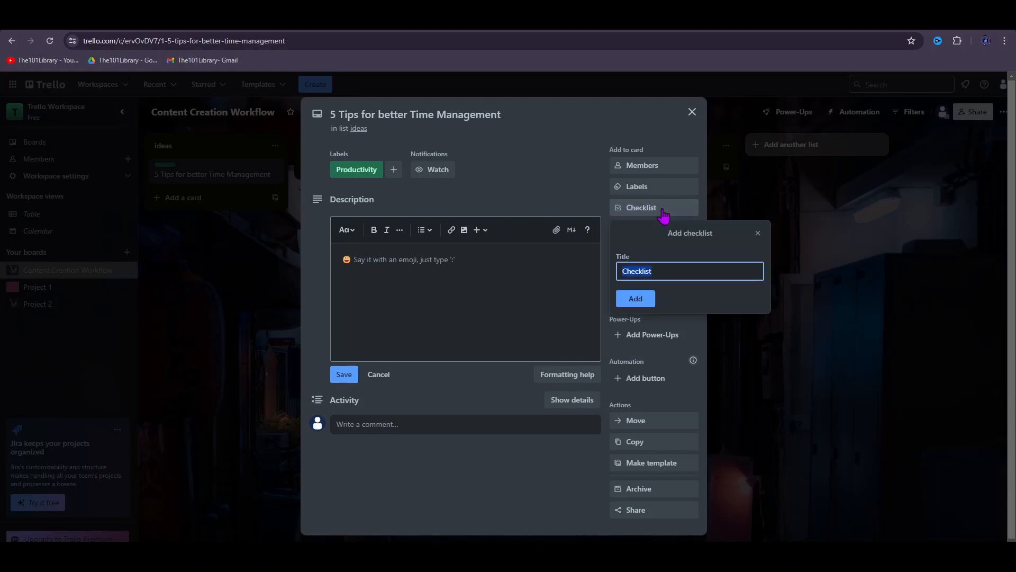
type("Tasks")
left_click(637, 300)
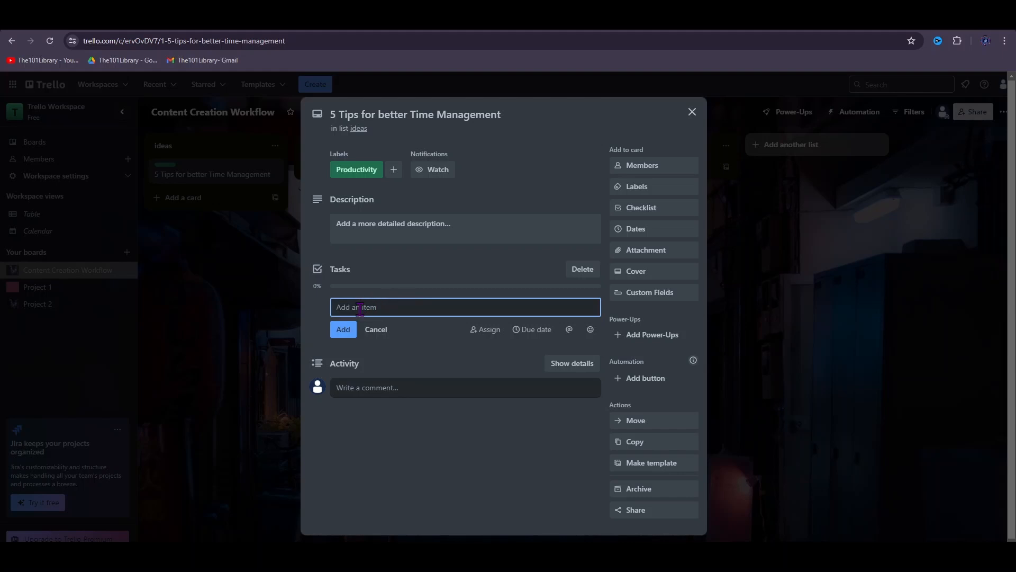
type("Task 1")
key("Return")
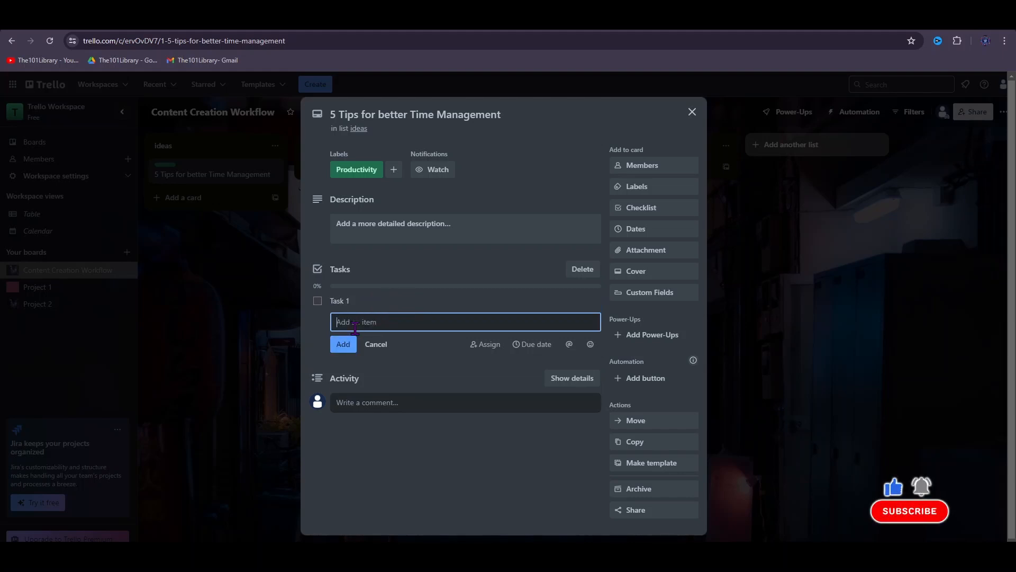
type("Task 2")
key("Return")
type("Task")
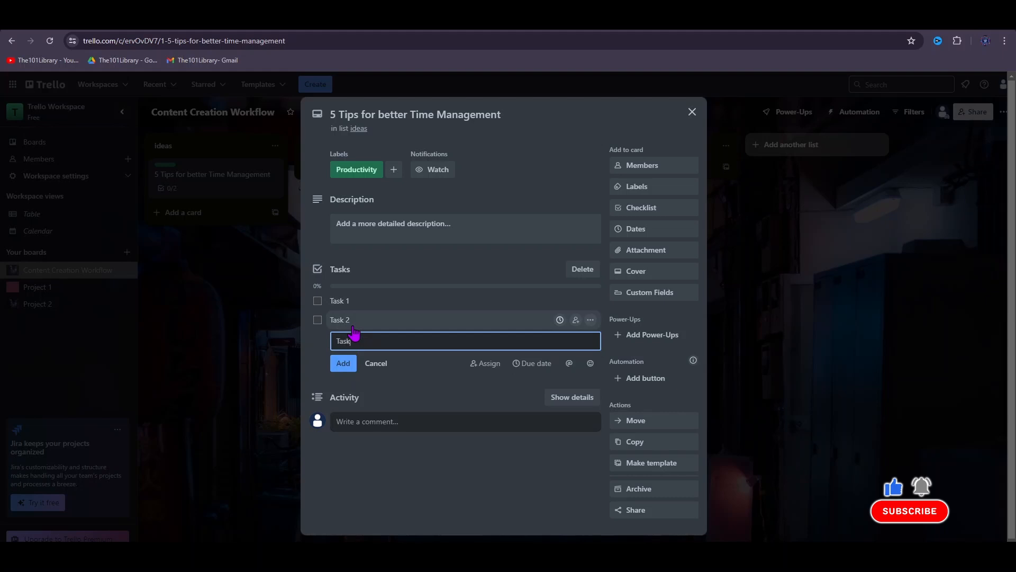
type(" 3")
key("Return")
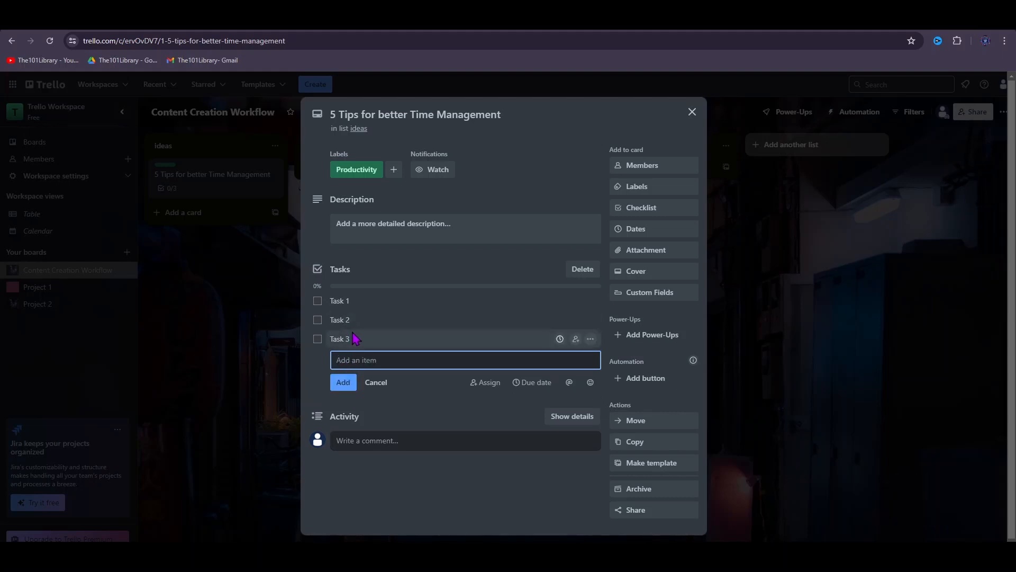
left_click(317, 302)
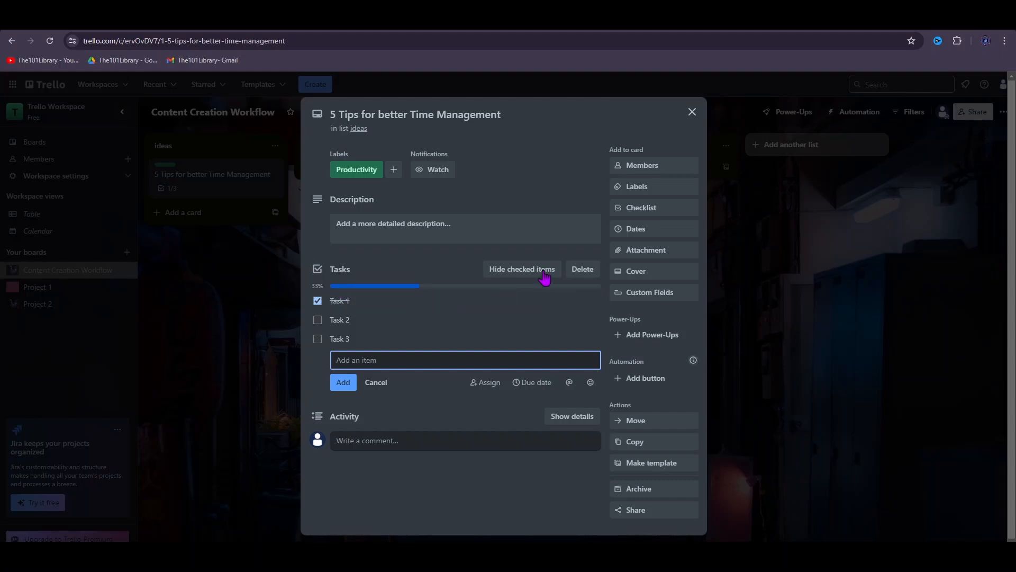
Set the card's due date to 06/21/2024 8:05 PM with a reminder 1 day before, and move the card to the In Progress list.
left_click(642, 231)
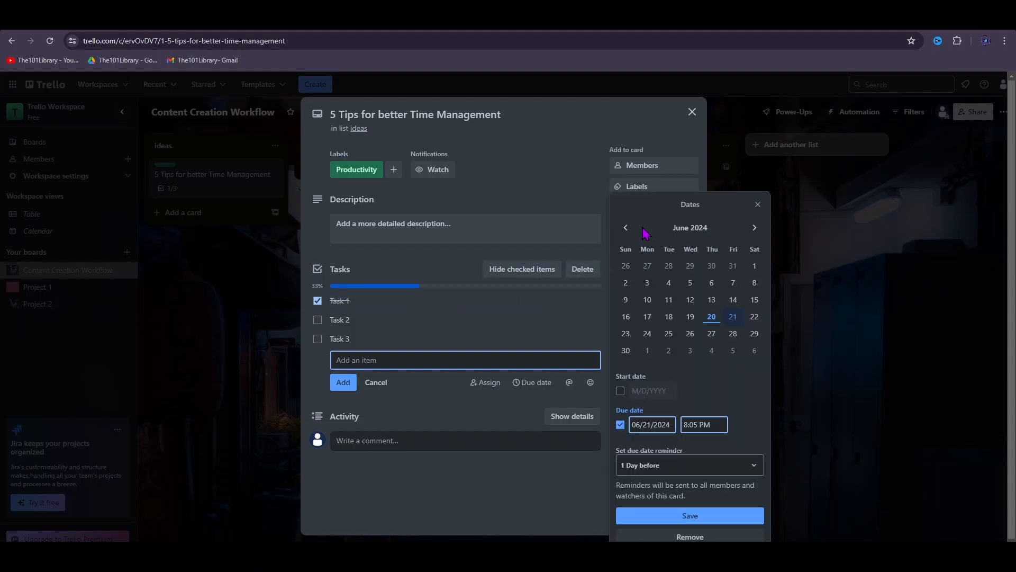
left_click(698, 520)
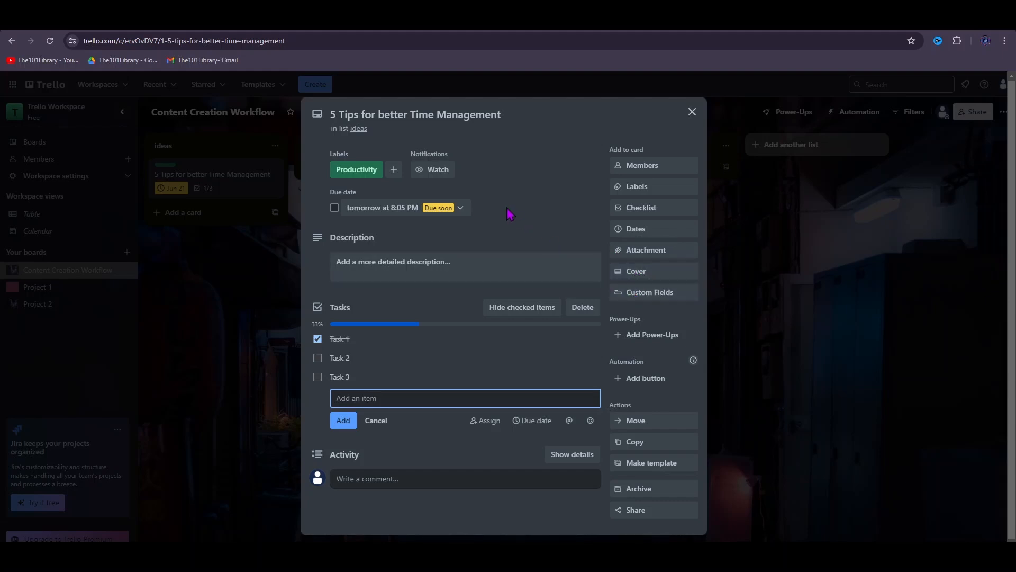
left_click(692, 112)
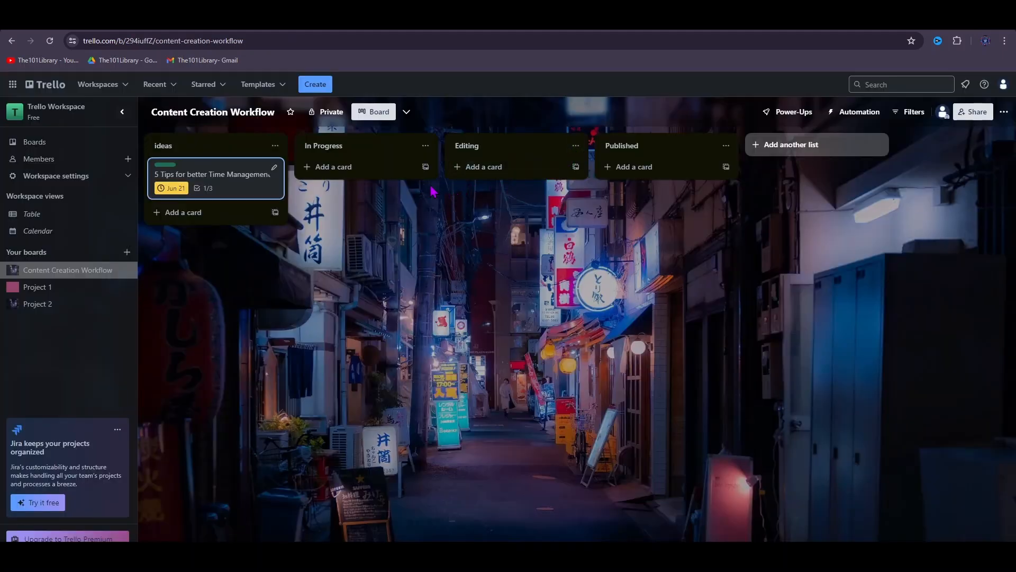
left_click_drag(229, 175, 368, 169)
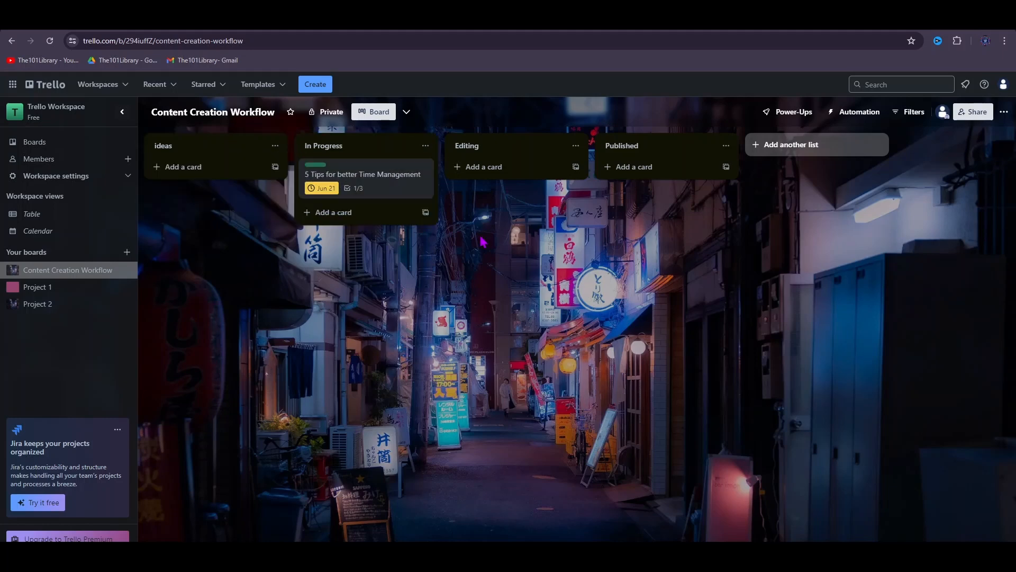